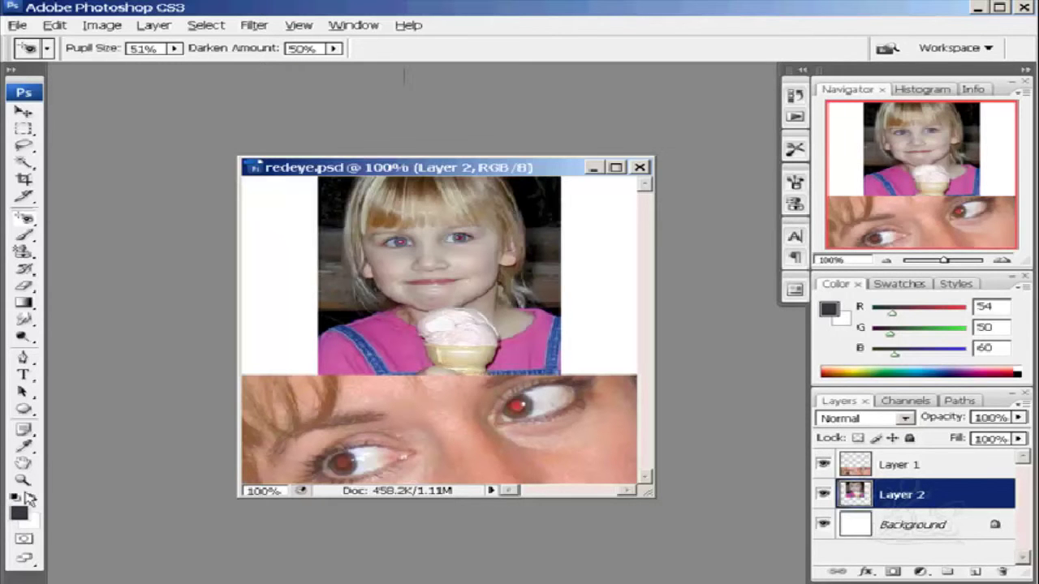
# Remove the red eye from both of the girl's eyes on Layer 2 with the Red Eye tool.
pyautogui.click(23, 481)
pyautogui.moveTo(551, 210); pyautogui.dragTo(330, 277)
pyautogui.moveTo(575, 242); pyautogui.dragTo(292, 335)
pyautogui.moveTo(578, 274); pyautogui.dragTo(273, 390)
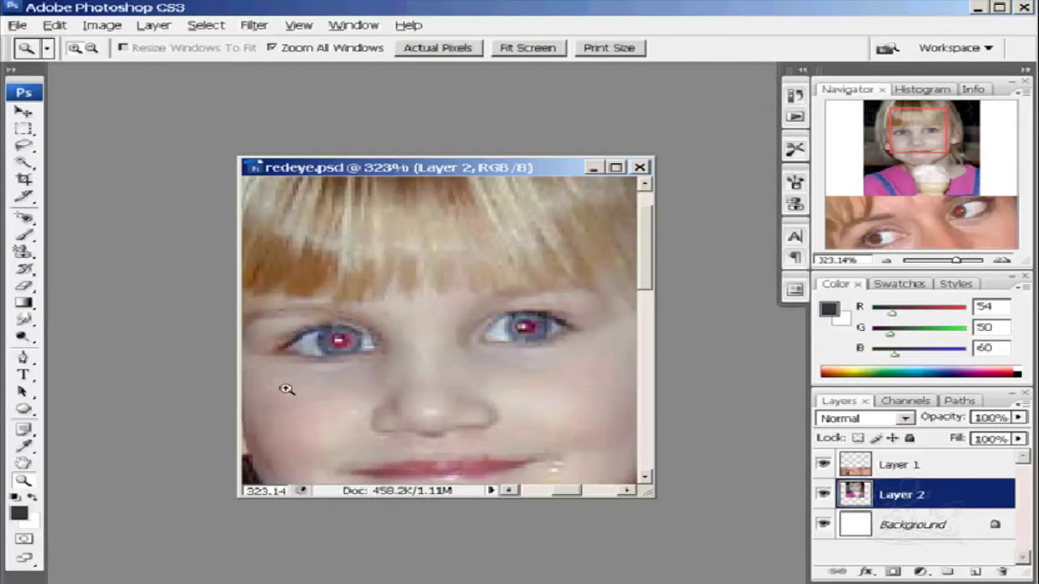
pyautogui.click(25, 219)
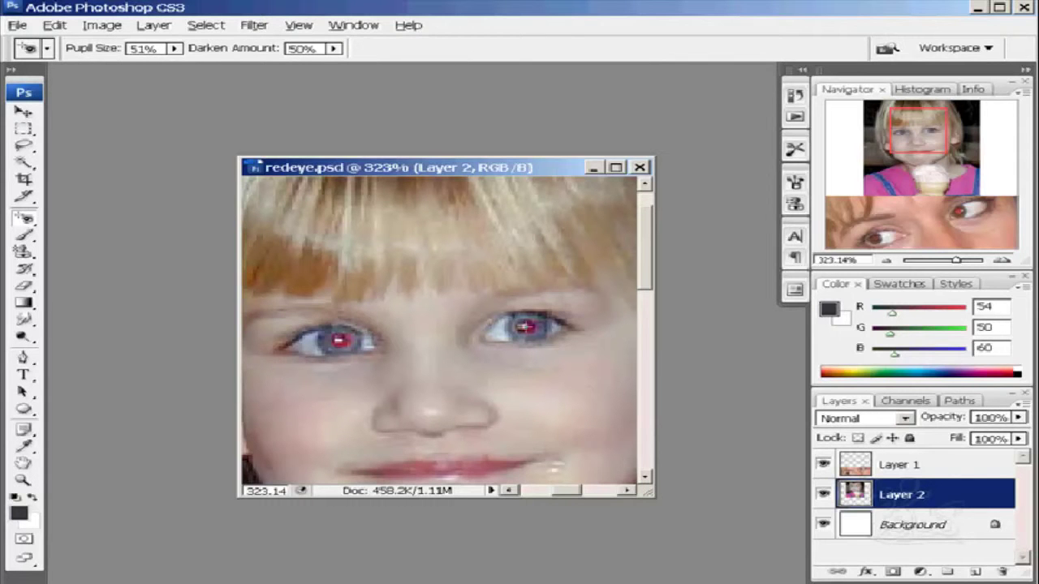
pyautogui.click(525, 326)
pyautogui.click(340, 342)
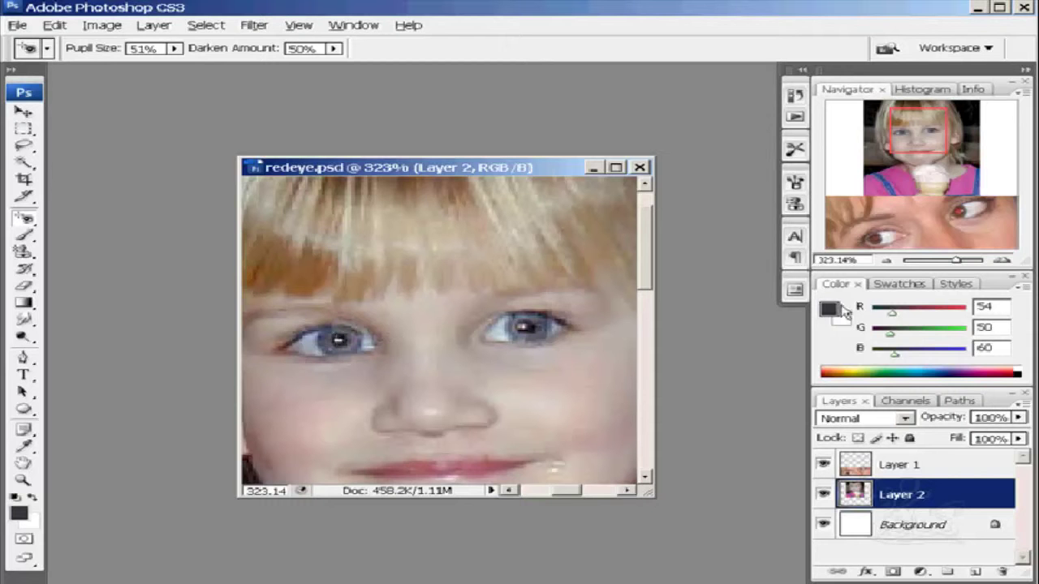
# Remove the red eye from both of the woman's eyes on Layer 1.
pyautogui.moveTo(957, 263); pyautogui.dragTo(948, 268)
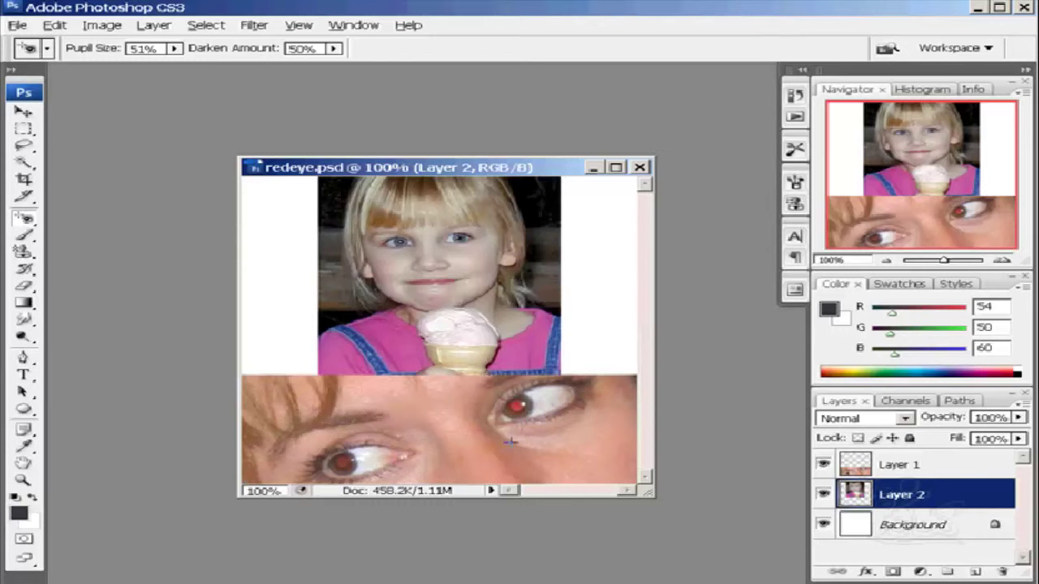
pyautogui.click(889, 466)
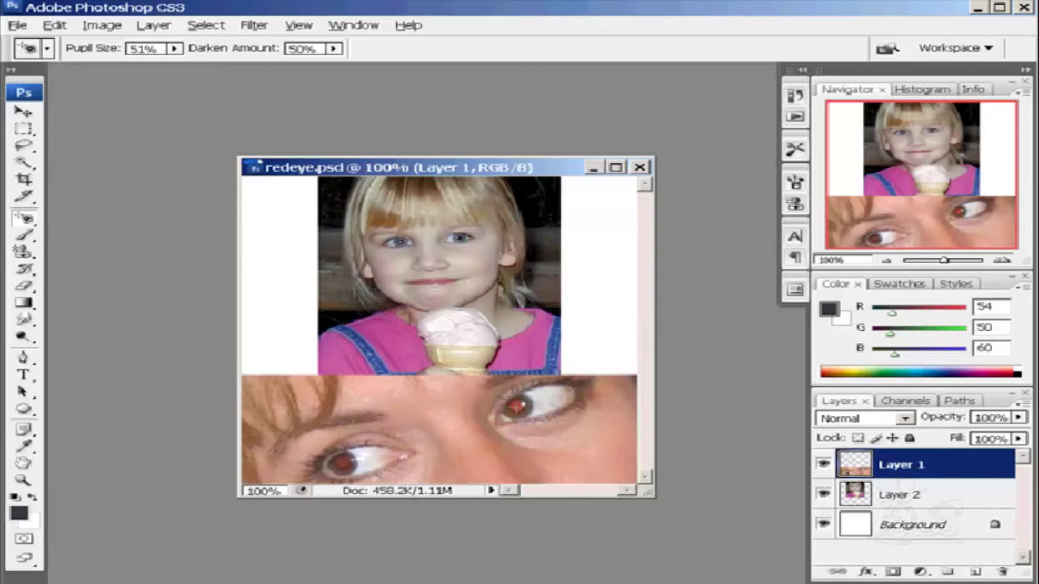
pyautogui.click(517, 406)
pyautogui.click(344, 462)
pyautogui.click(344, 462)
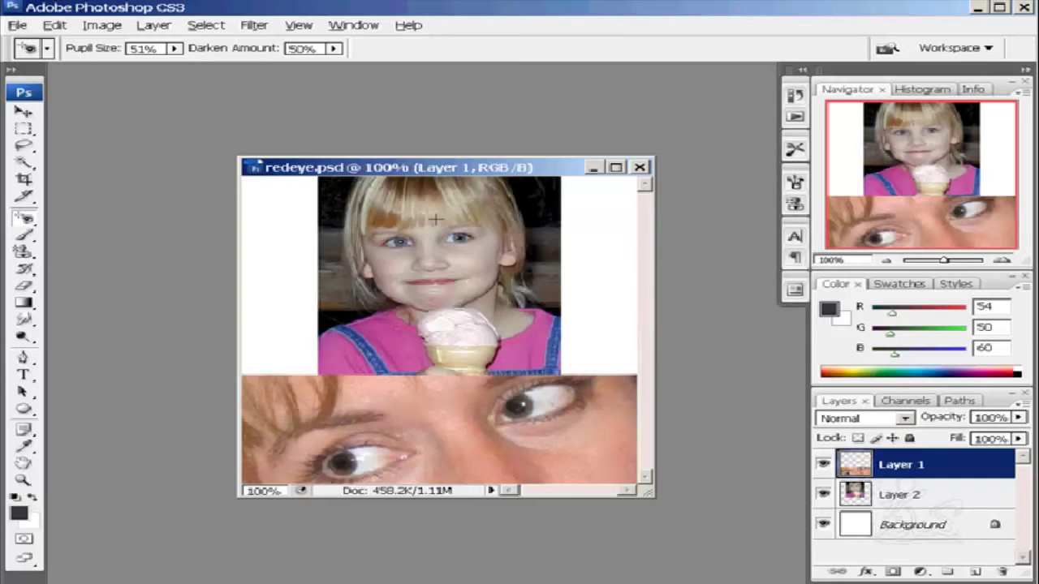
# Show the History panel as a separate floating panel without Actions, and widen it to fit the full state names.
pyautogui.click(796, 97)
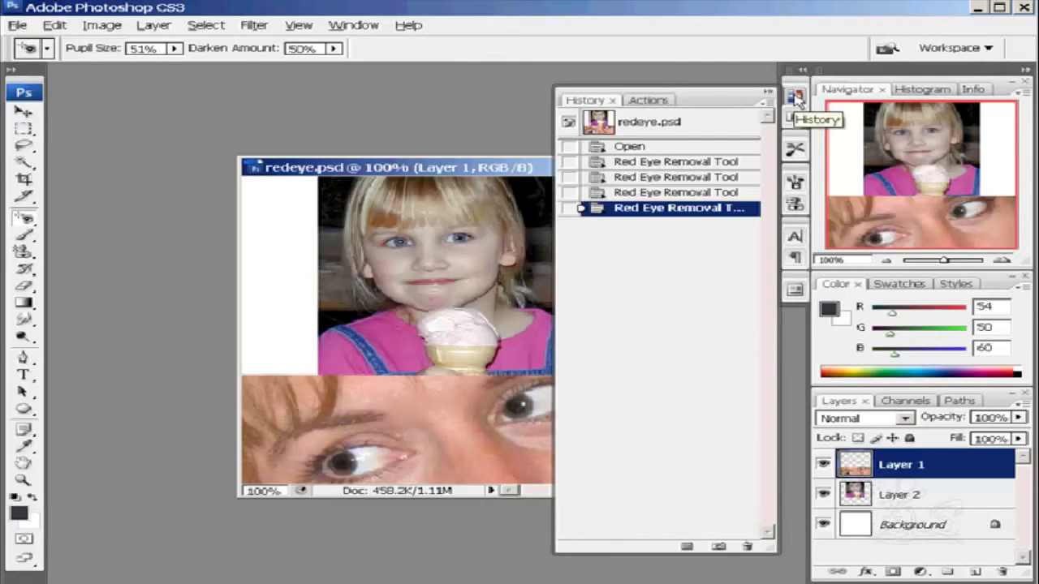
pyautogui.moveTo(586, 102); pyautogui.dragTo(328, 102)
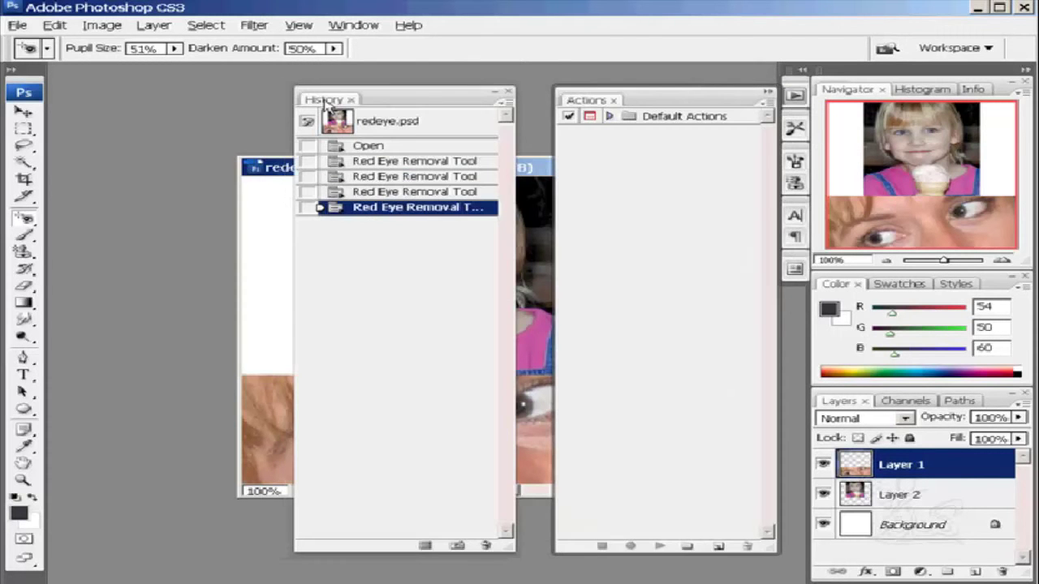
pyautogui.click(795, 96)
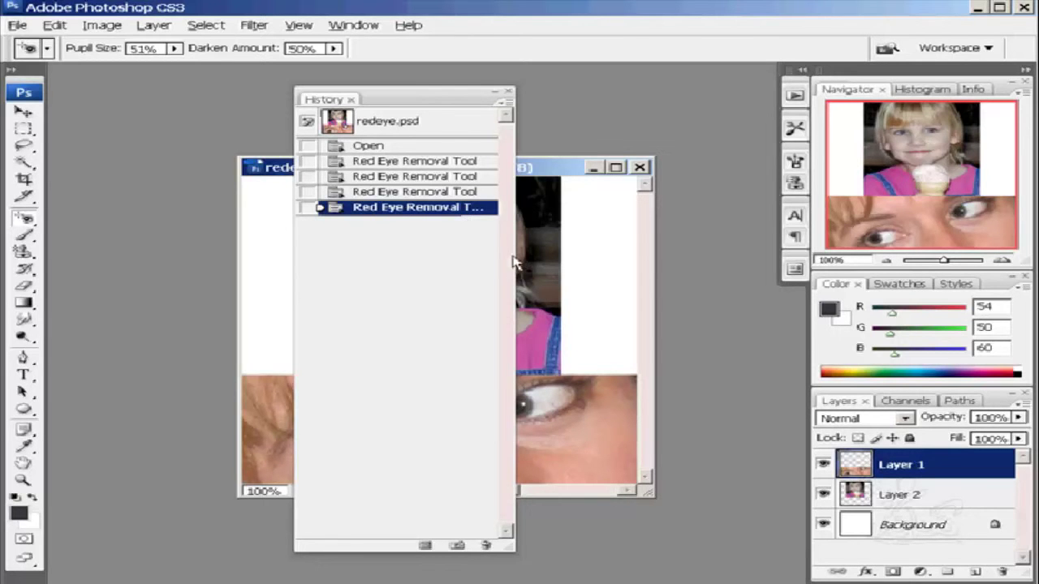
pyautogui.moveTo(508, 546); pyautogui.dragTo(621, 548)
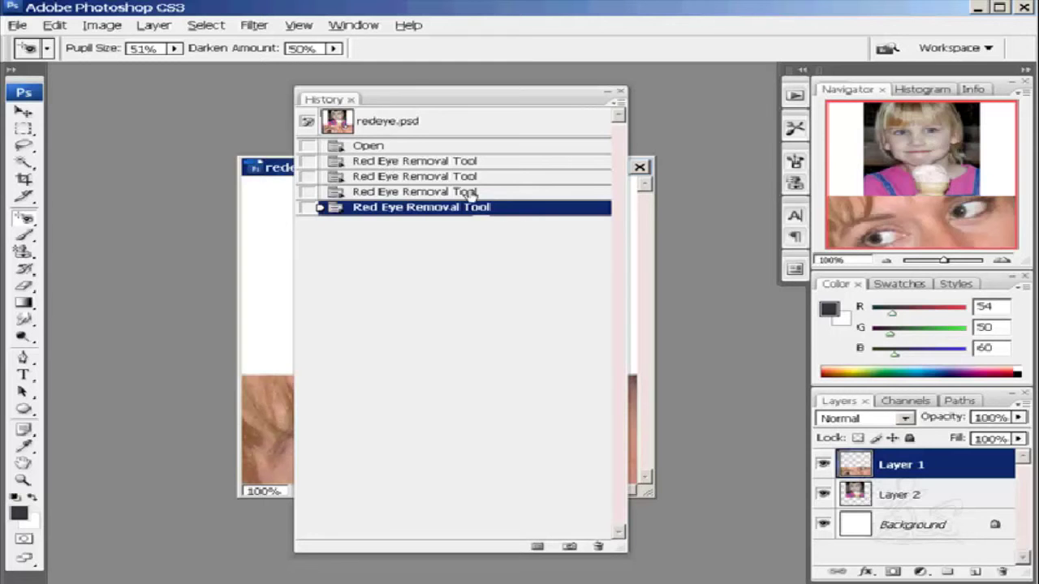
# Return the image to the first Red Eye Removal history state and take a snapshot of it.
pyautogui.click(414, 161)
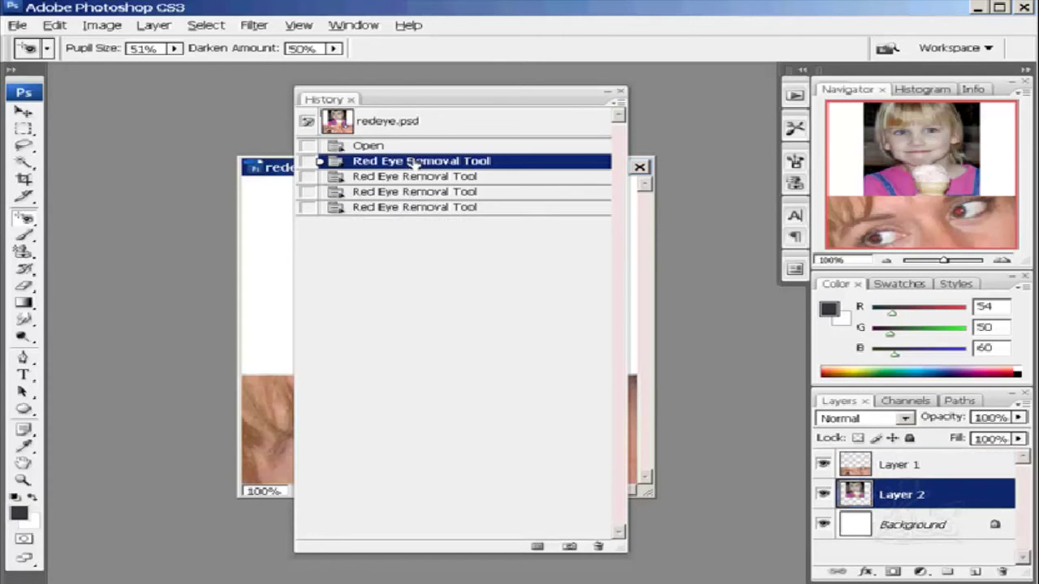
pyautogui.moveTo(460, 92); pyautogui.dragTo(412, 268)
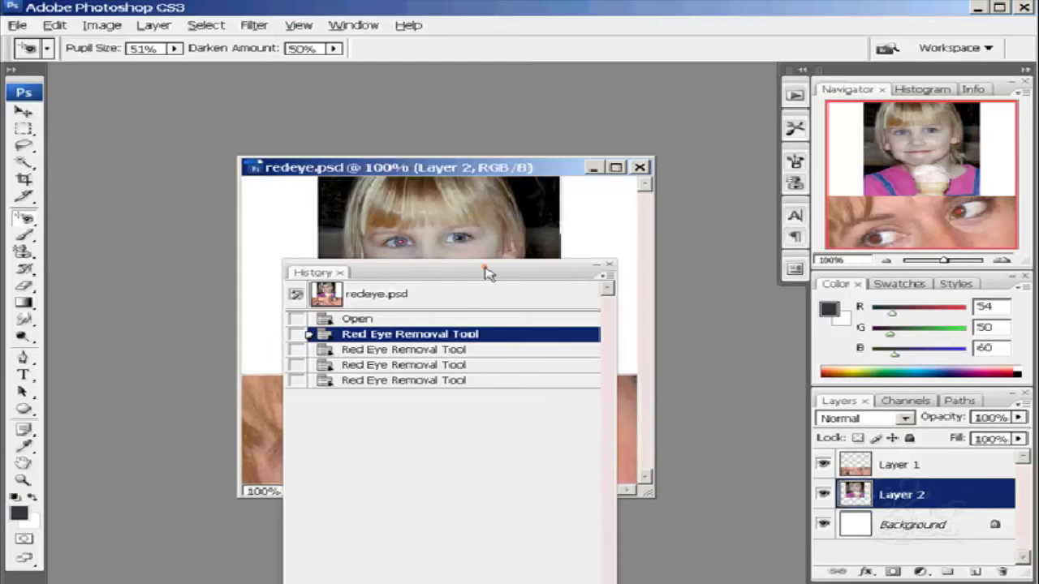
pyautogui.moveTo(486, 274); pyautogui.dragTo(517, 104)
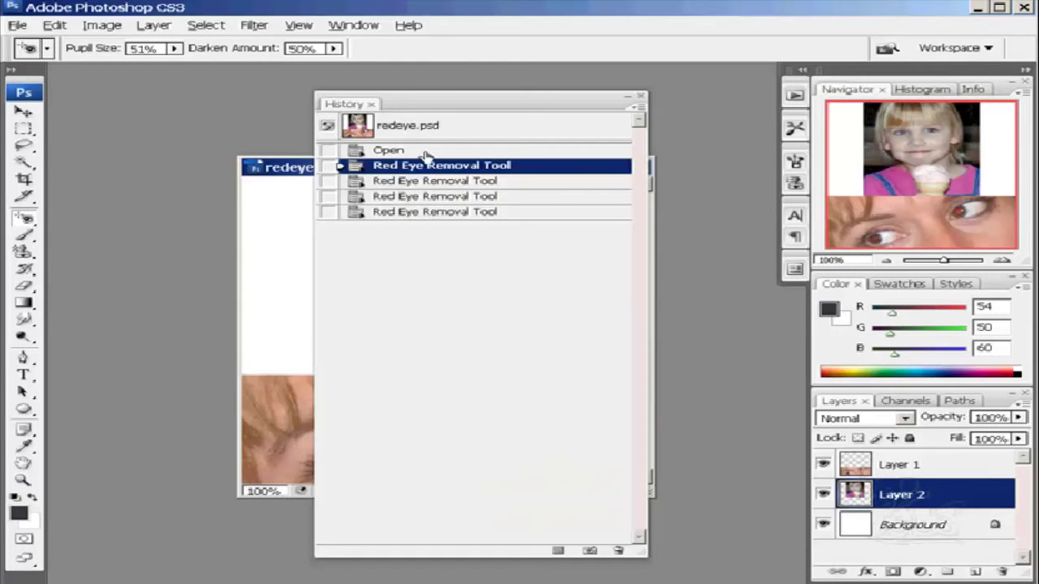
pyautogui.click(590, 552)
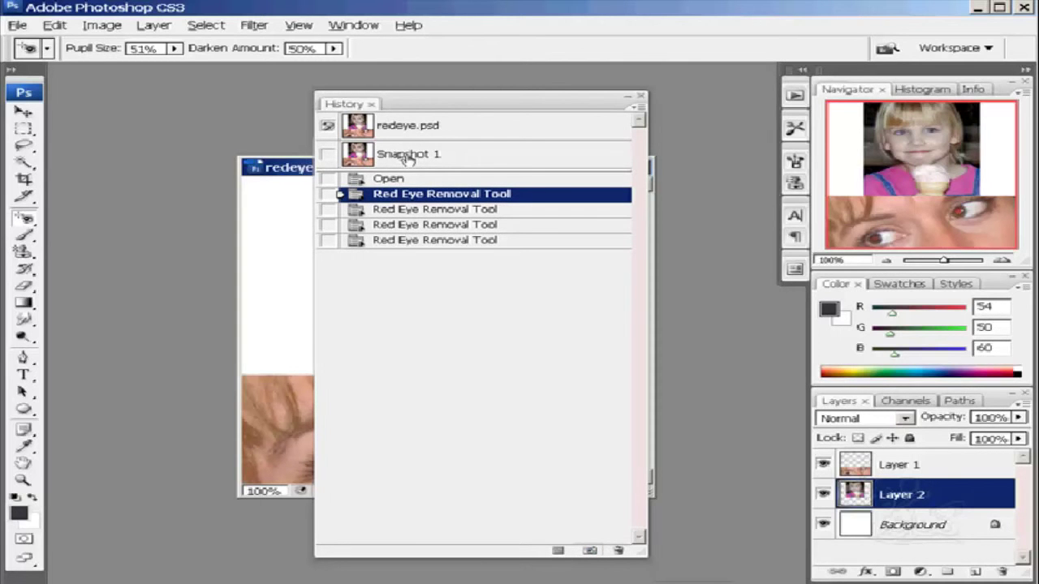
# Create another snapshot of the first Red Eye Removal state, taken from Current Layer only.
pyautogui.rightClick(416, 197)
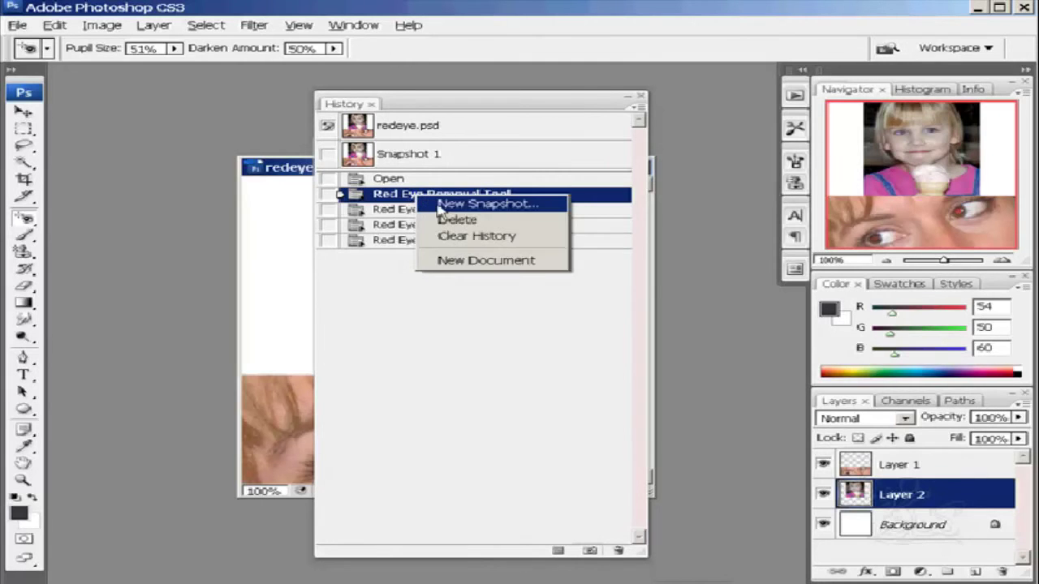
pyautogui.click(440, 208)
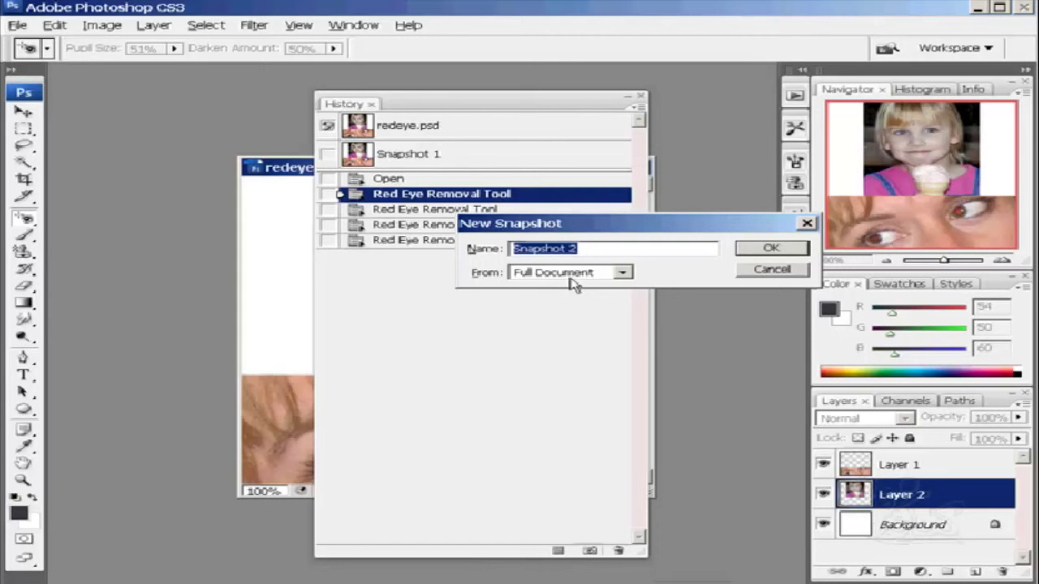
pyautogui.click(622, 274)
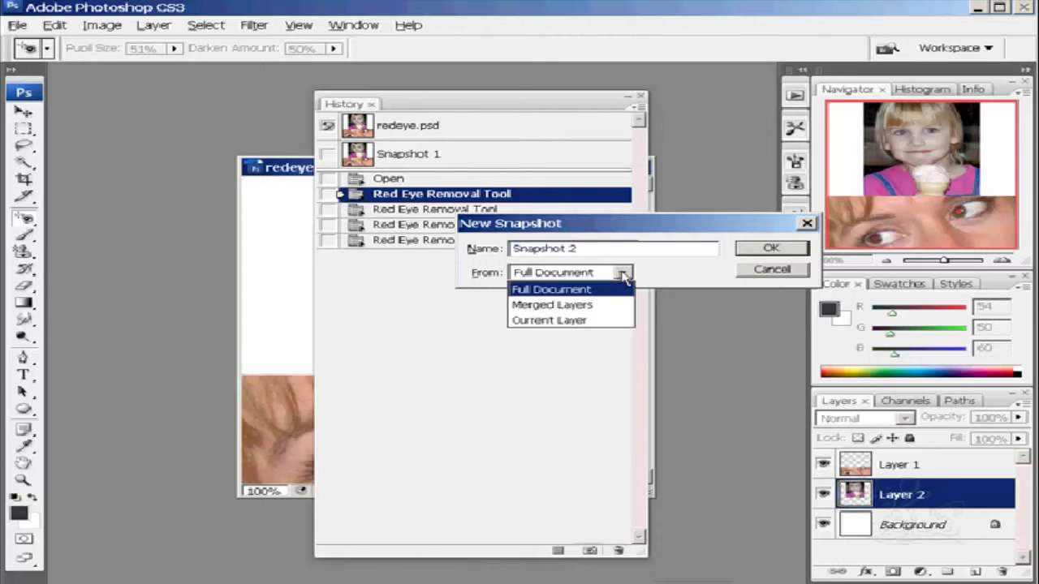
pyautogui.click(593, 321)
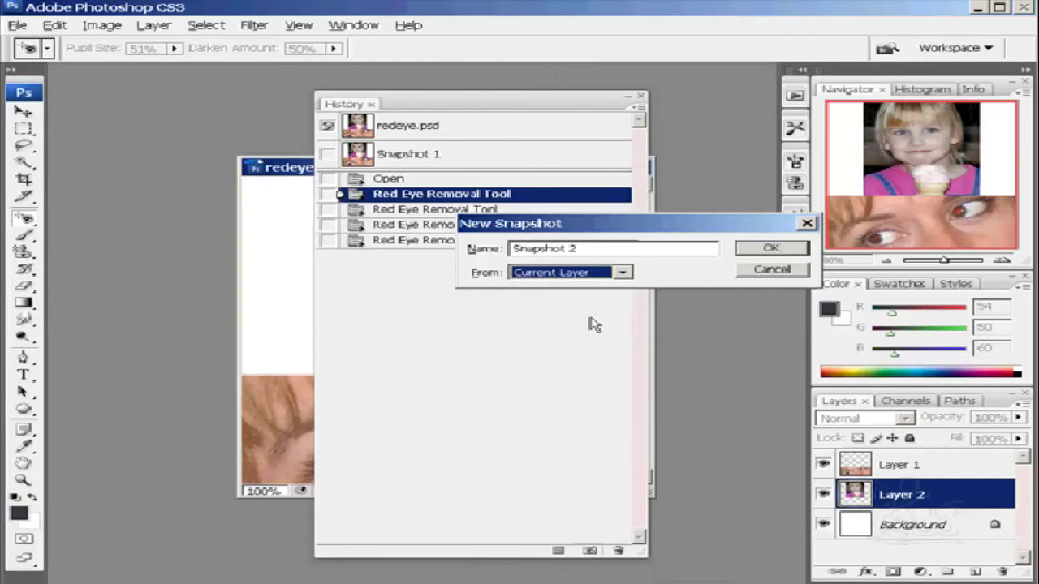
pyautogui.click(745, 250)
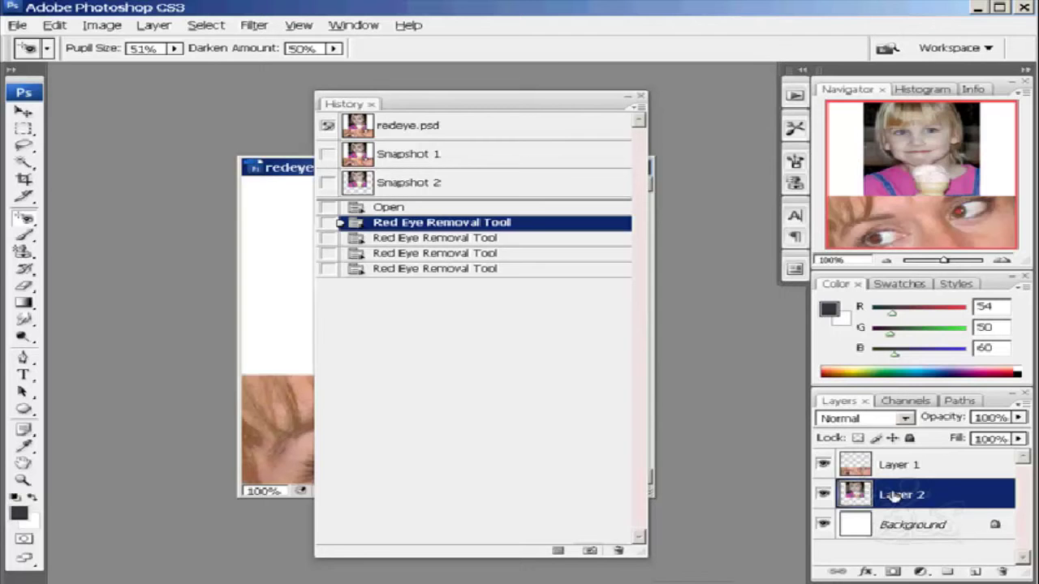
# Make Layer 1 active and restore the last Red Eye Removal history state.
pyautogui.hotkey('alt', ']')
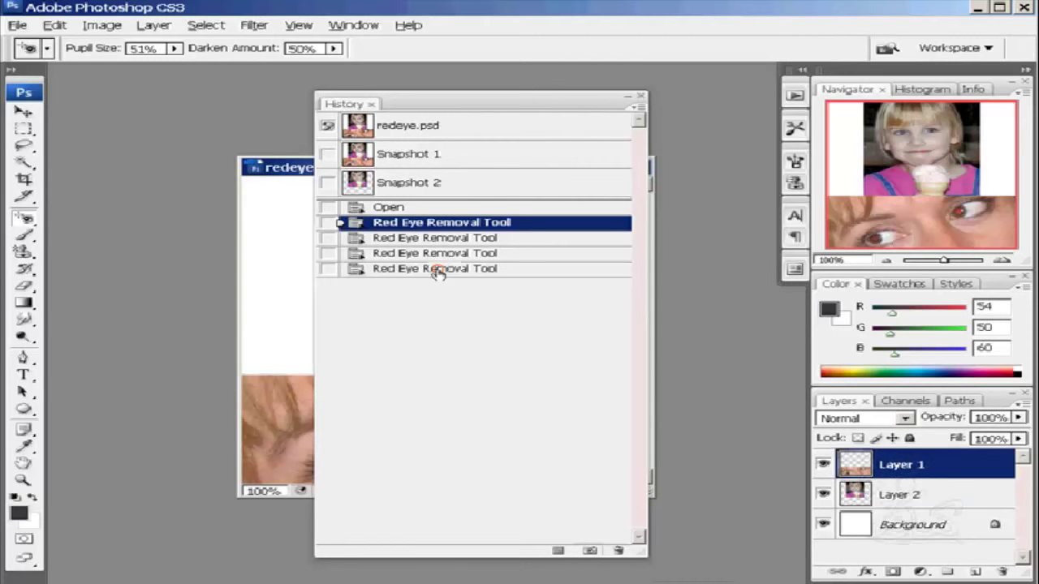
pyautogui.click(438, 269)
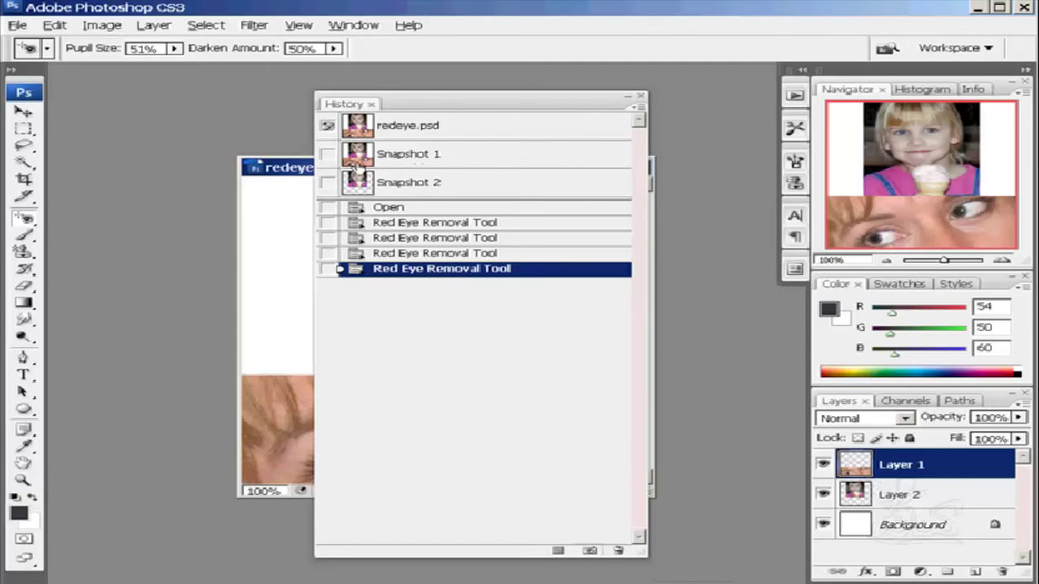
pyautogui.rightClick(436, 275)
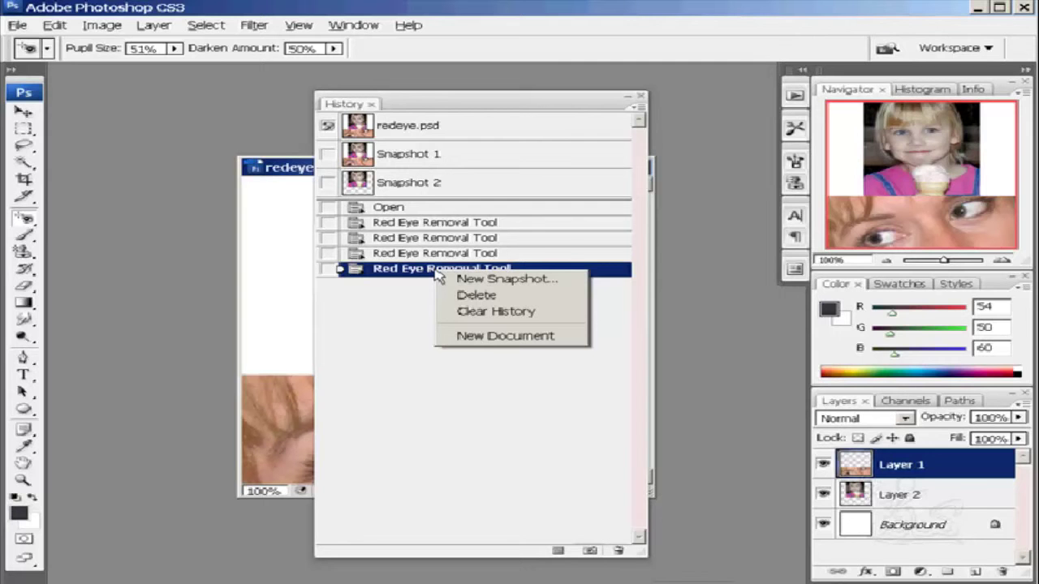
pyautogui.click(475, 279)
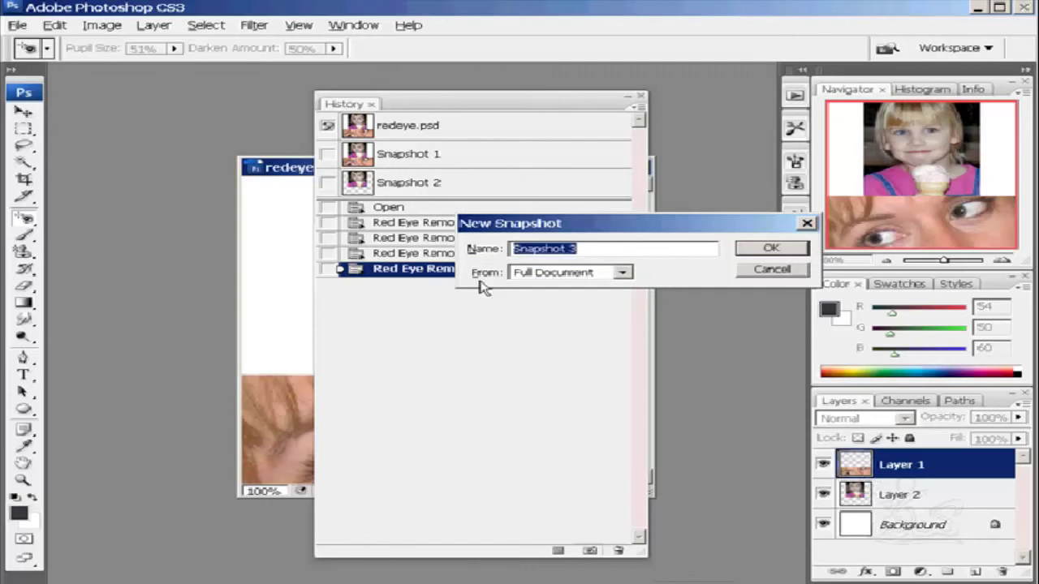
pyautogui.click(622, 273)
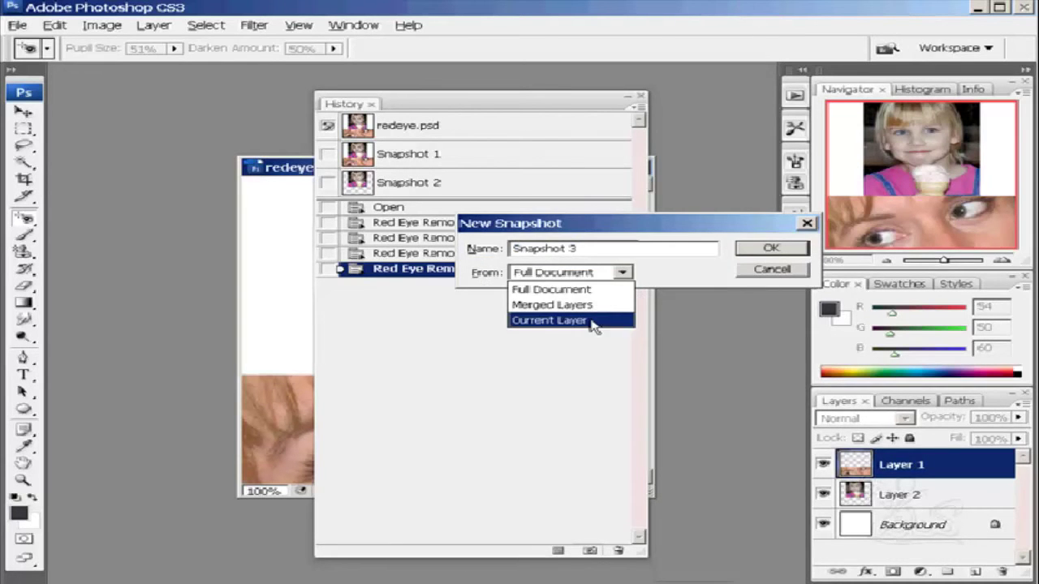
pyautogui.click(622, 291)
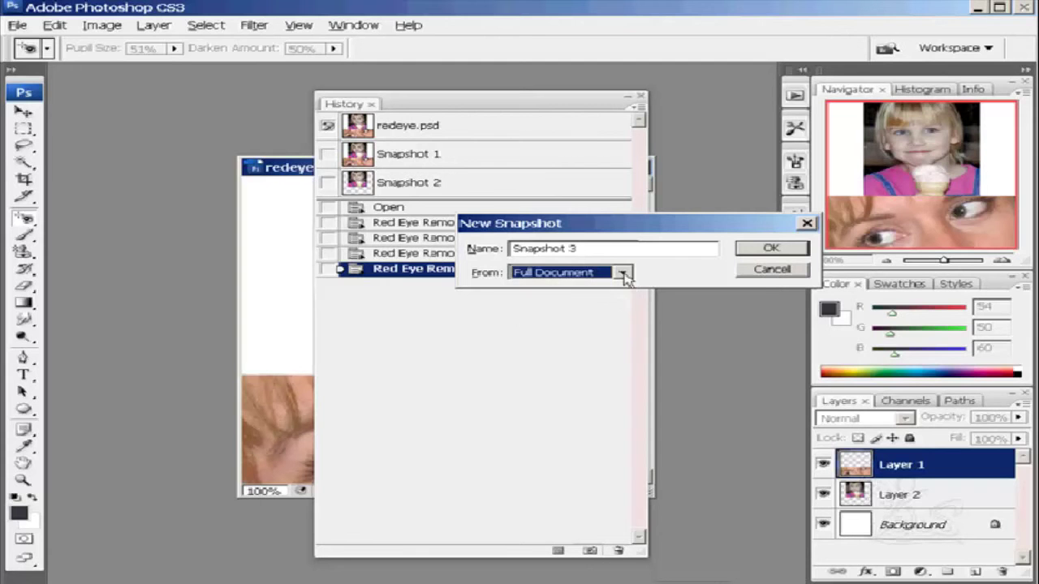
pyautogui.click(772, 274)
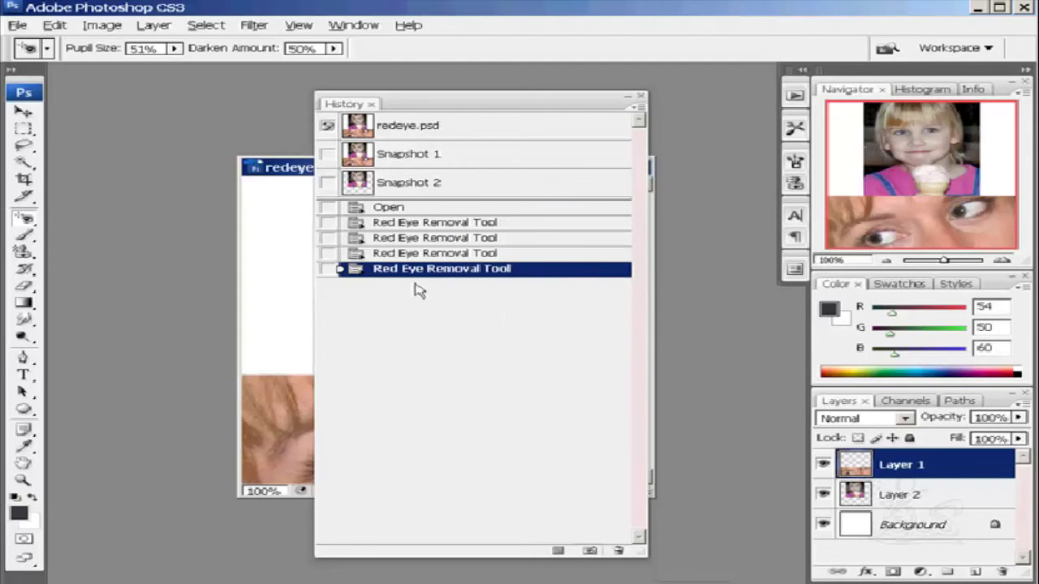
# Create a new document from the last Red Eye Removal history state.
pyautogui.rightClick(417, 273)
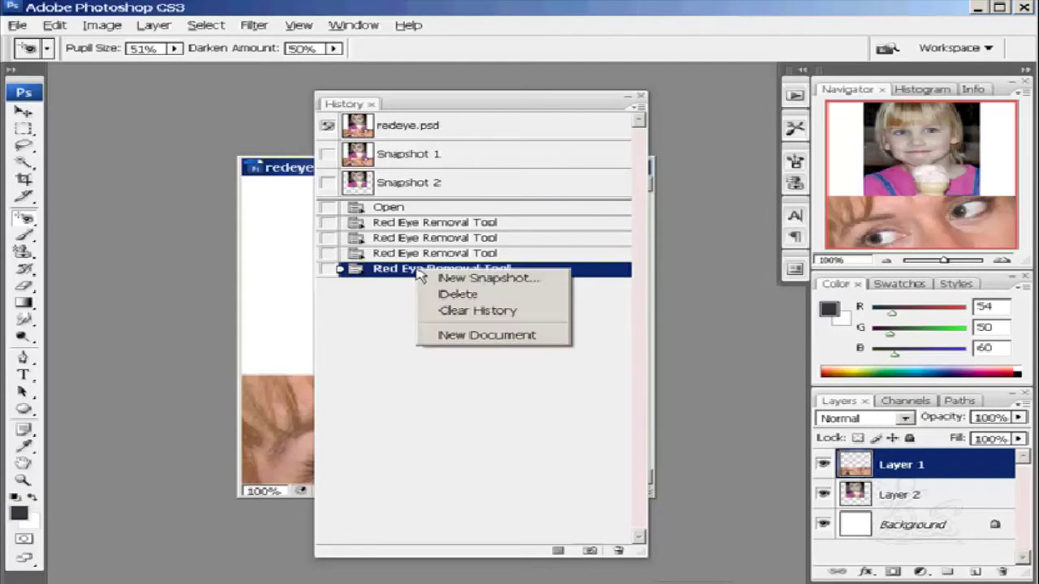
pyautogui.click(540, 342)
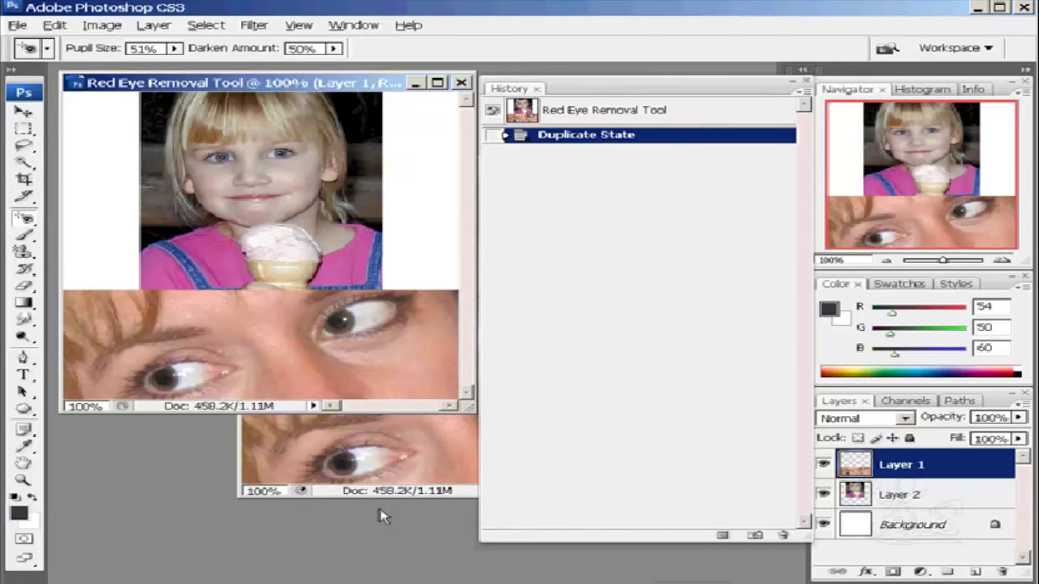
# Switch to redeye.psd and back to the duplicate document, and close the duplicate without saving.
pyautogui.click(407, 458)
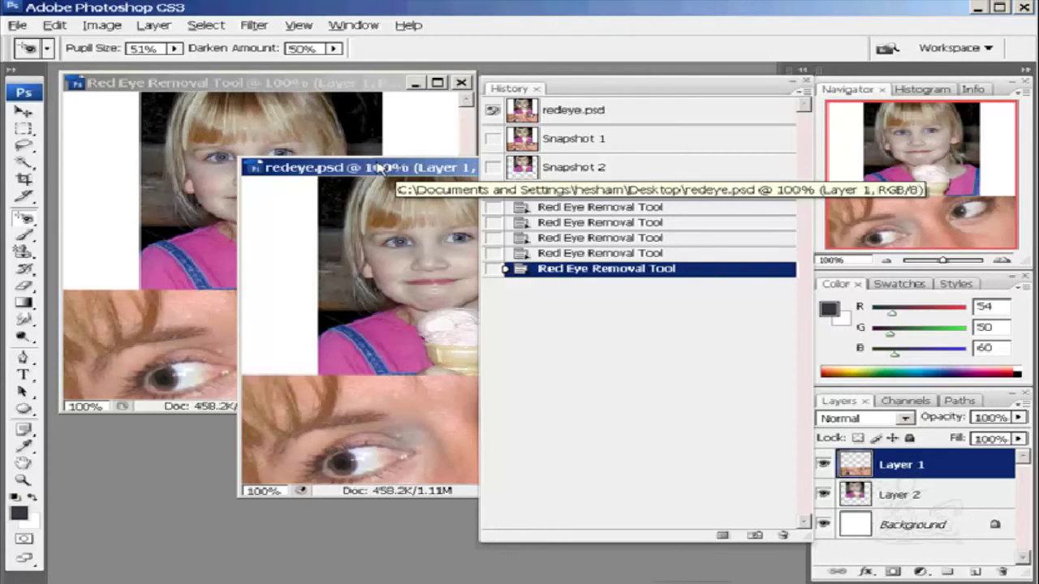
pyautogui.click(318, 92)
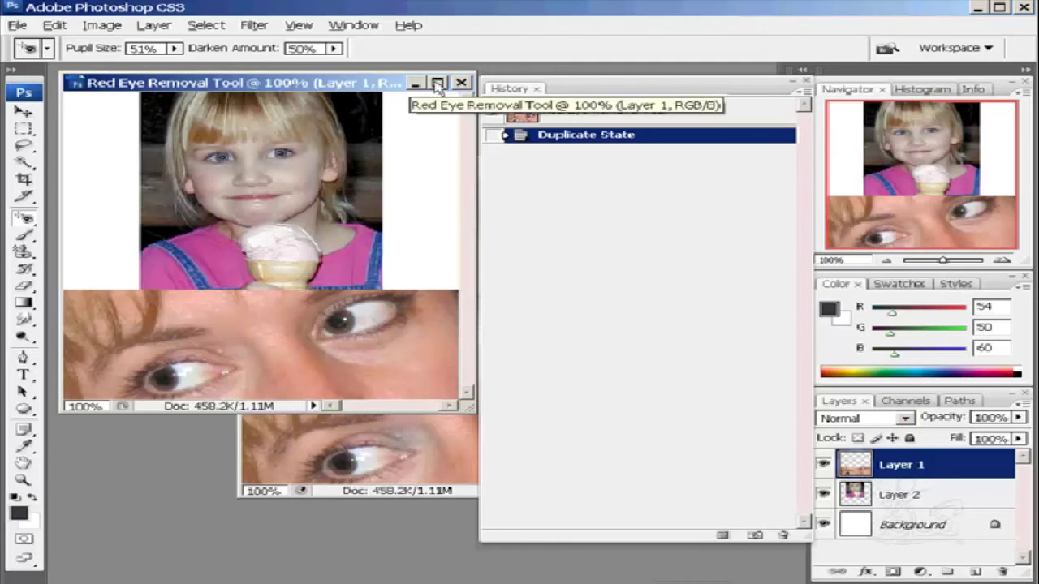
pyautogui.click(462, 83)
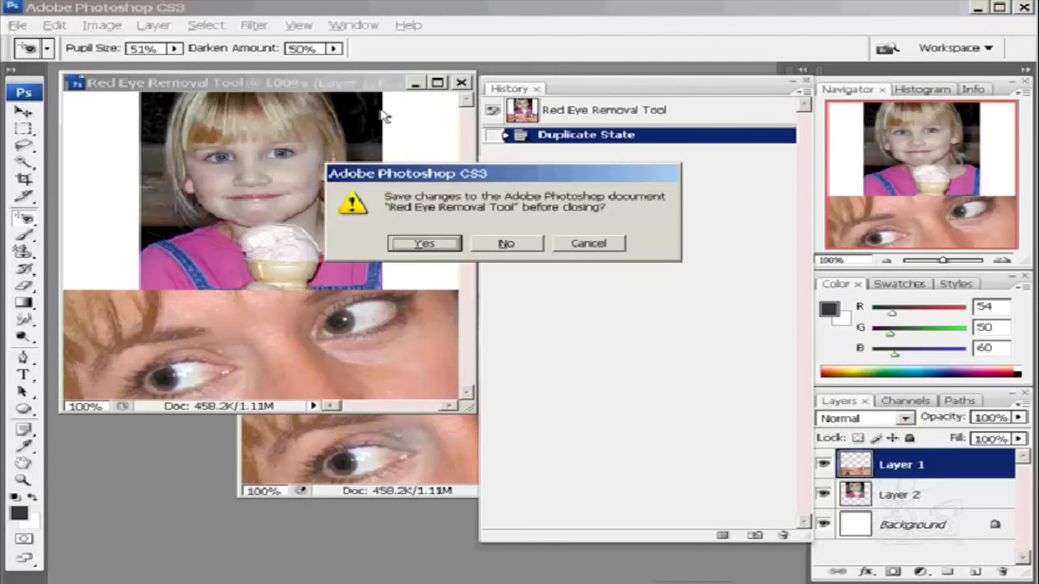
pyautogui.click(527, 246)
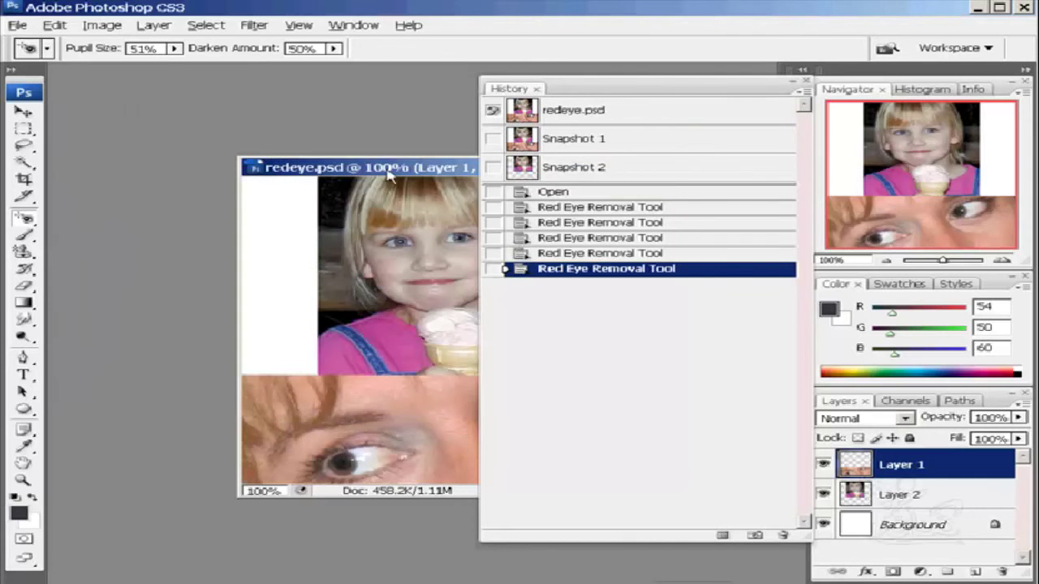
# Move the redeye.psd window clear of the History panel and return the image to its second Red Eye Removal state.
pyautogui.moveTo(390, 173); pyautogui.dragTo(281, 162)
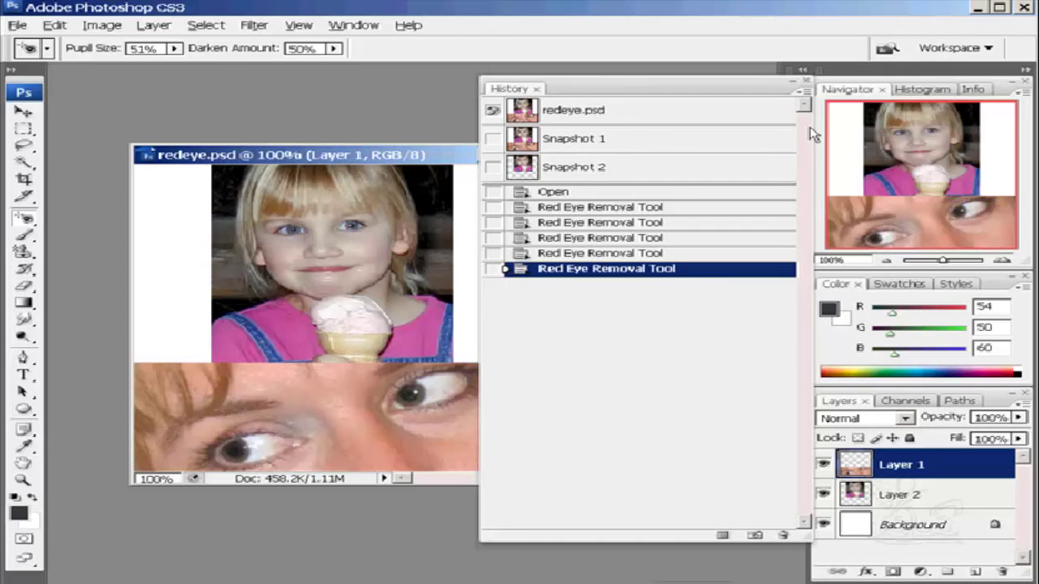
pyautogui.click(804, 93)
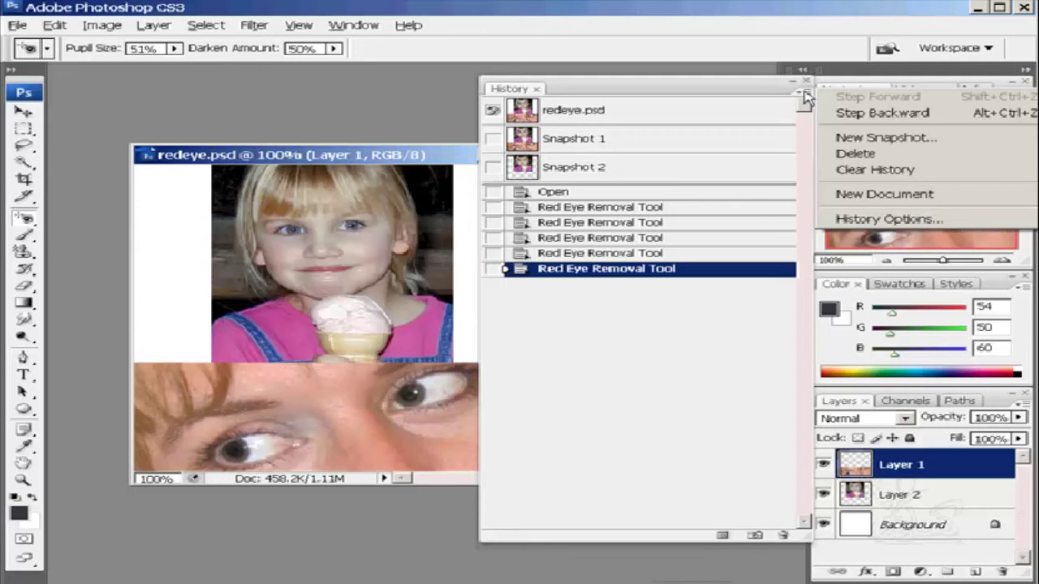
pyautogui.click(580, 233)
pyautogui.click(574, 224)
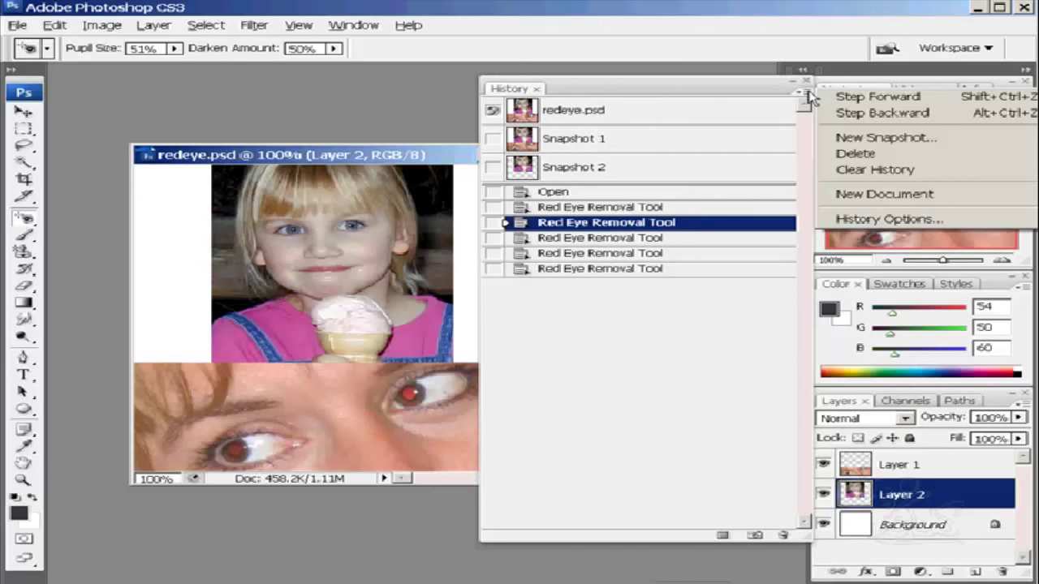
# Dock the floating History panel back into the collapsed icon dock, directly above the Actions icon.
pyautogui.click(586, 89)
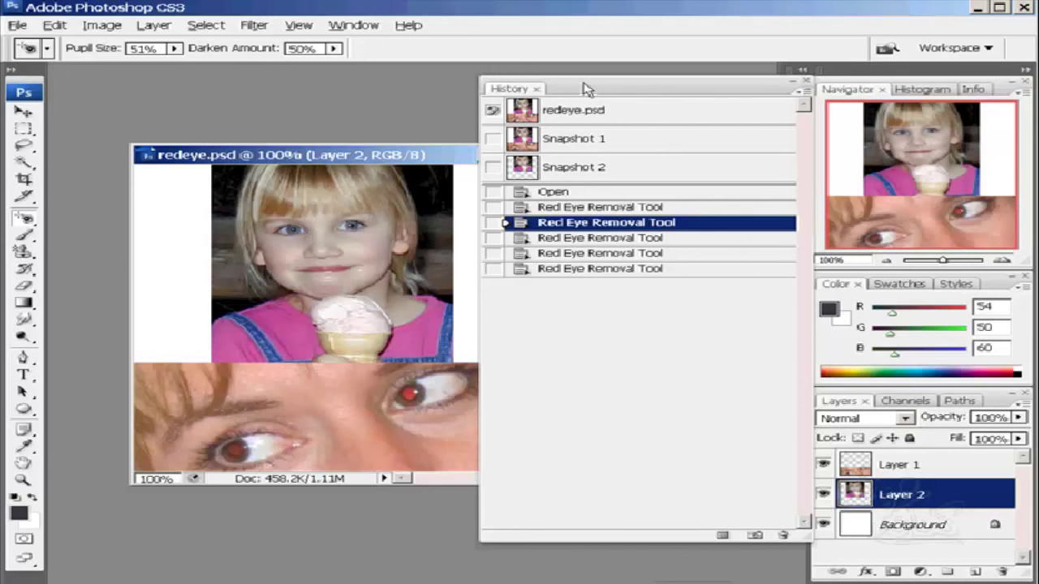
pyautogui.moveTo(714, 95); pyautogui.dragTo(582, 100)
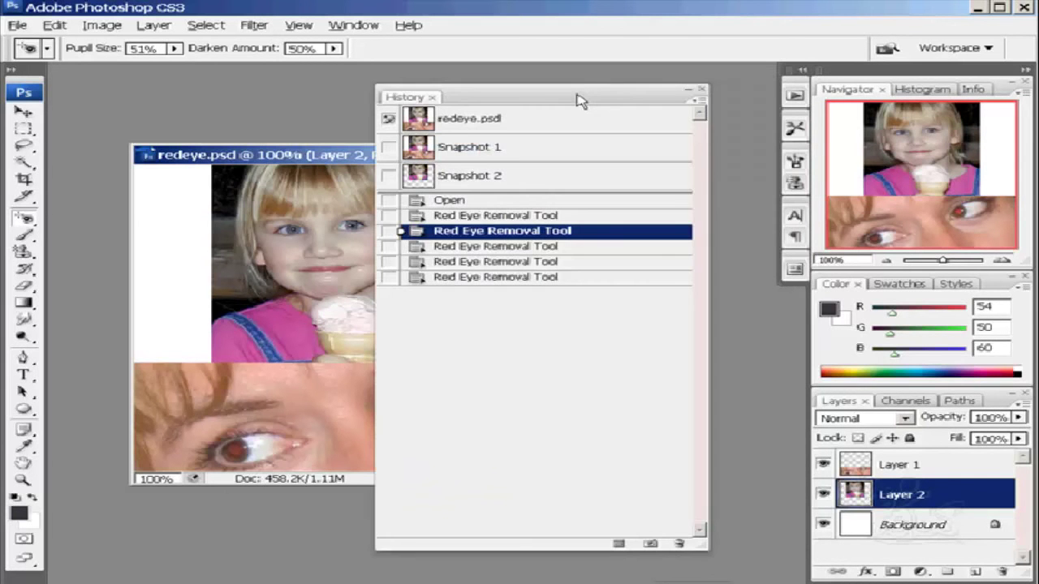
pyautogui.click(396, 97)
pyautogui.moveTo(395, 98); pyautogui.dragTo(797, 91)
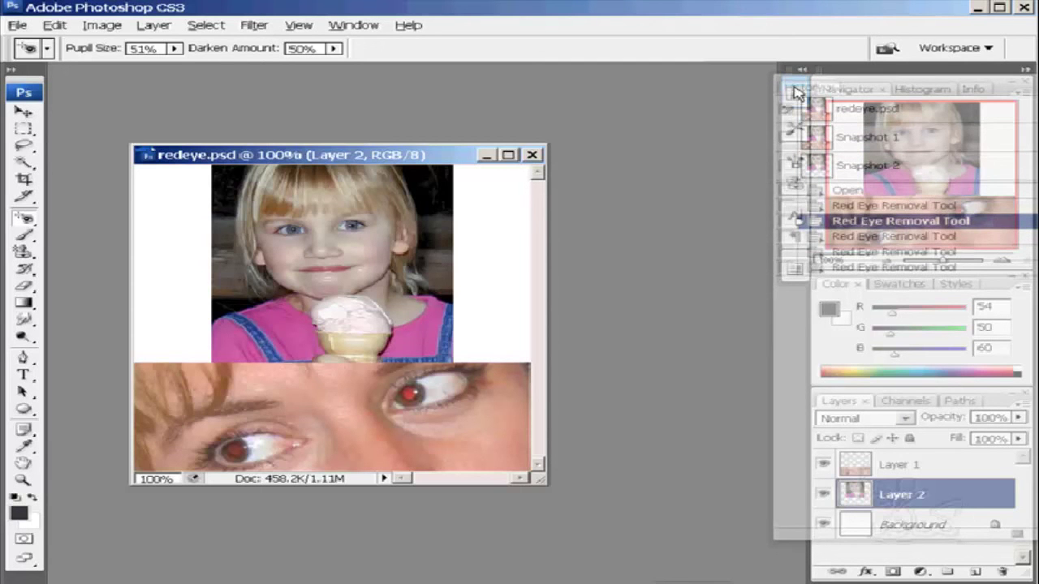
pyautogui.moveTo(796, 91); pyautogui.dragTo(797, 93)
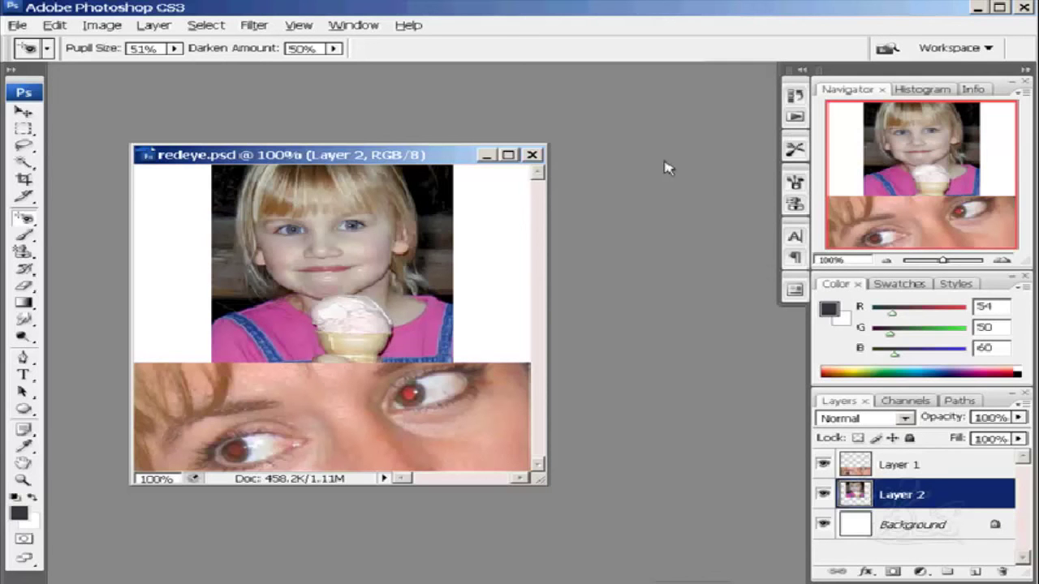
# Set the maximum number of History States to 30 in the Performance preferences.
pyautogui.click(54, 26)
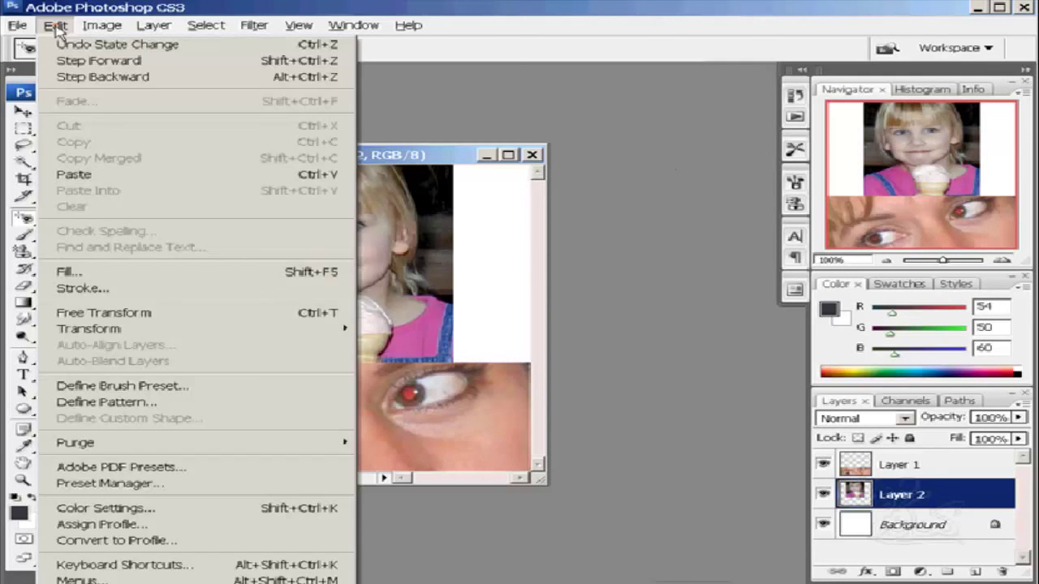
pyautogui.click(81, 175)
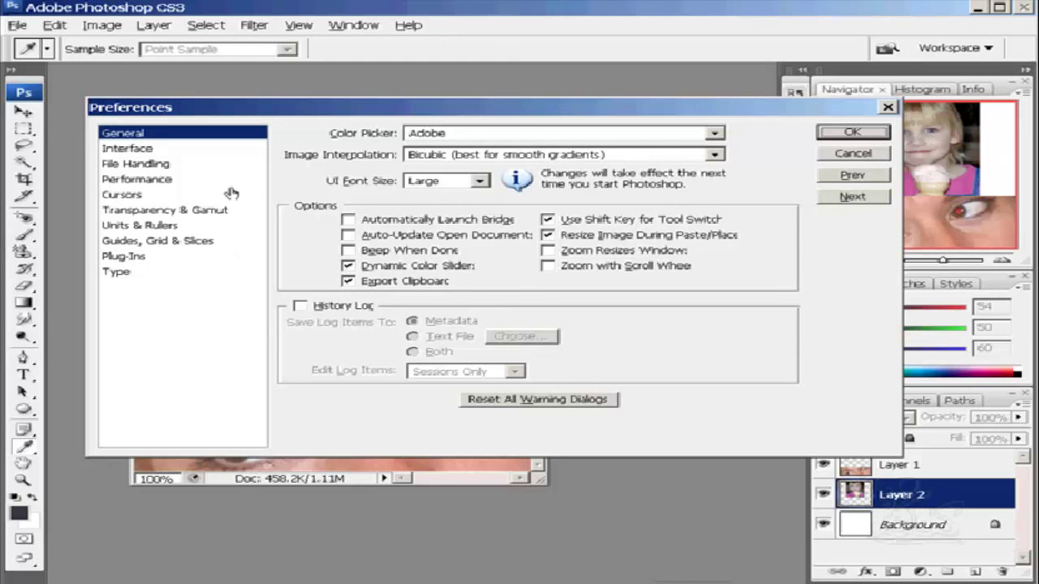
pyautogui.click(130, 149)
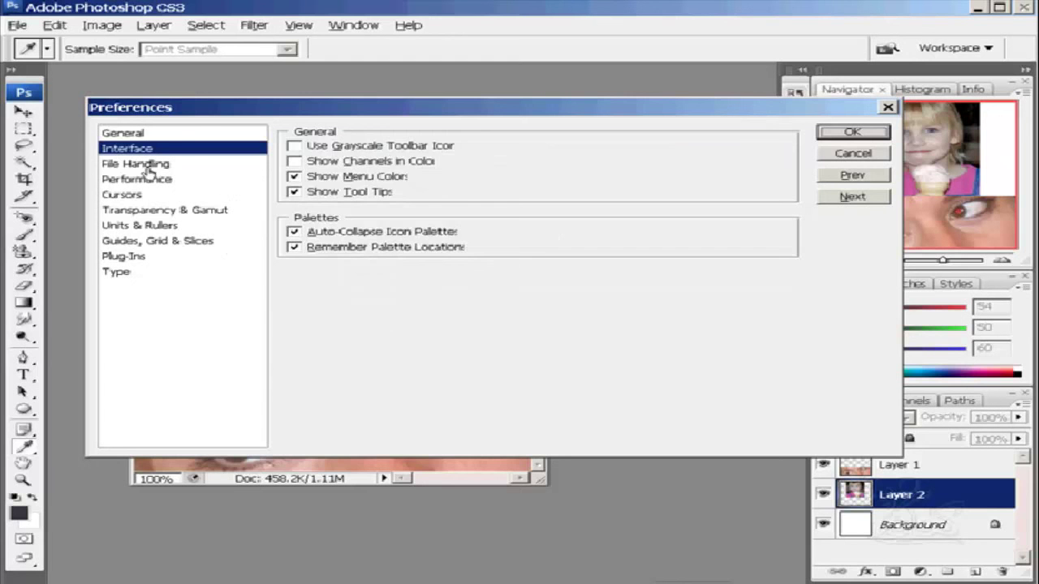
pyautogui.click(138, 164)
pyautogui.click(194, 179)
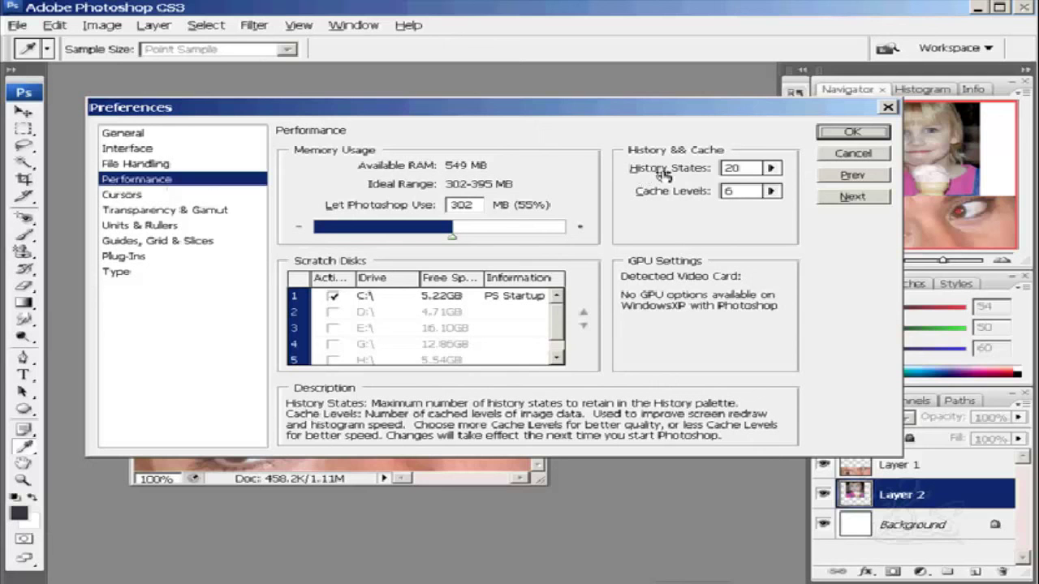
pyautogui.moveTo(654, 177); pyautogui.dragTo(666, 176)
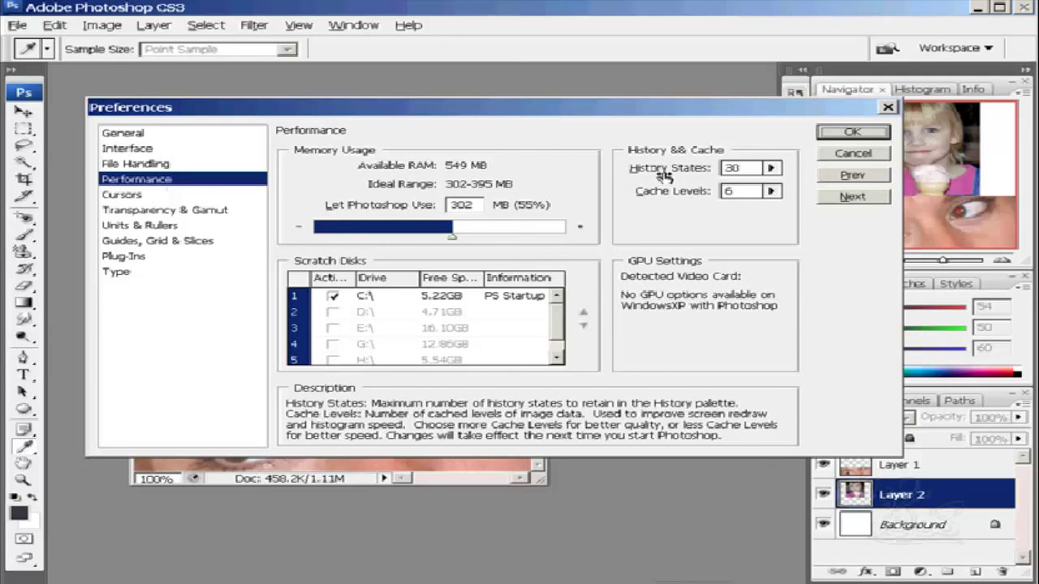